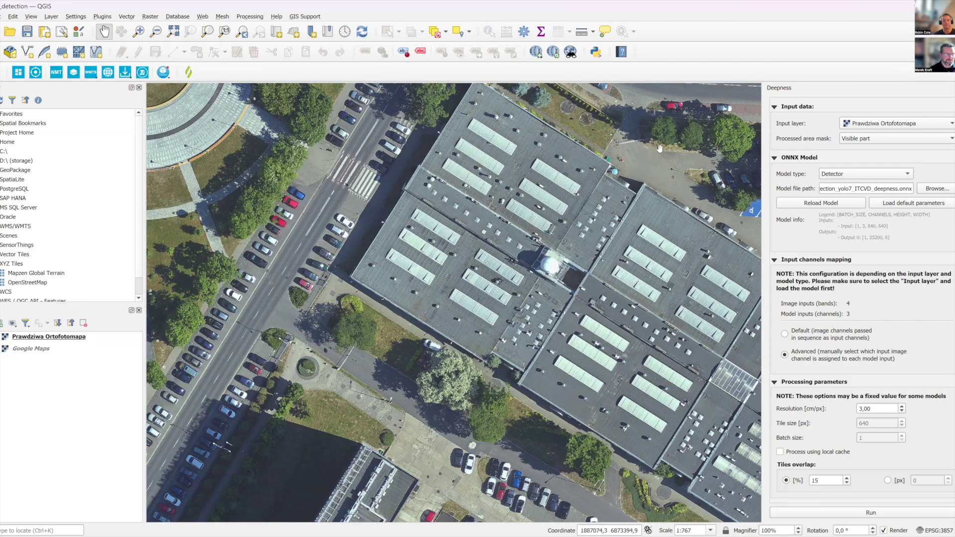
# Keep the processed area limited to the visible part of the map
pyautogui.click(923, 144)
pyautogui.click(921, 140)
pyautogui.click(923, 139)
pyautogui.click(923, 140)
# Keep Detector as the model type and load defaults: 10 cm/px resolution, 10% tile overlap
pyautogui.click(895, 175)
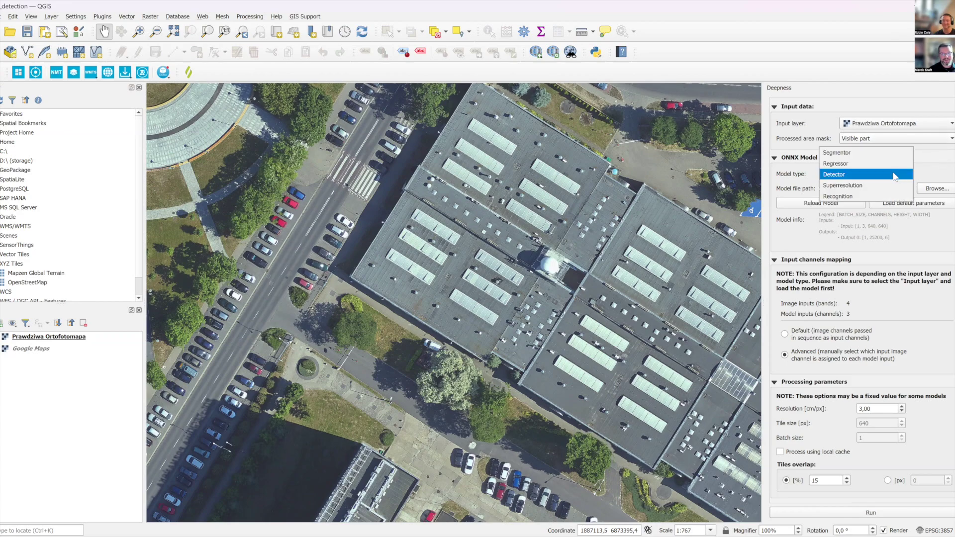
pyautogui.click(895, 175)
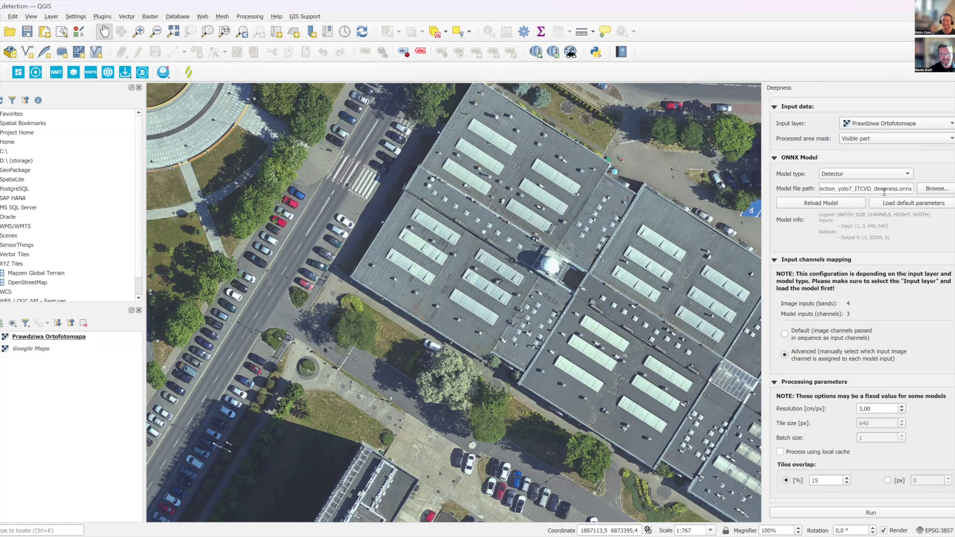
pyautogui.click(935, 189)
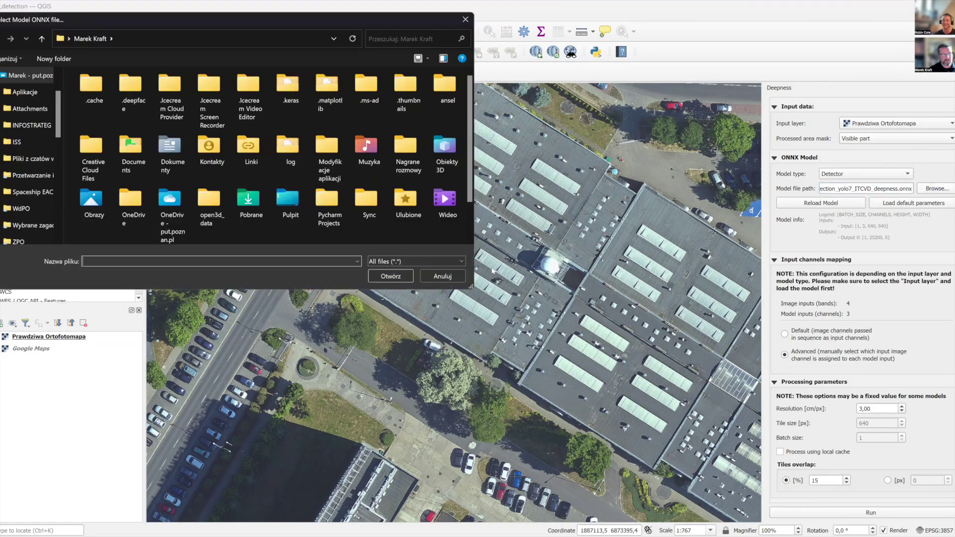
pyautogui.click(442, 276)
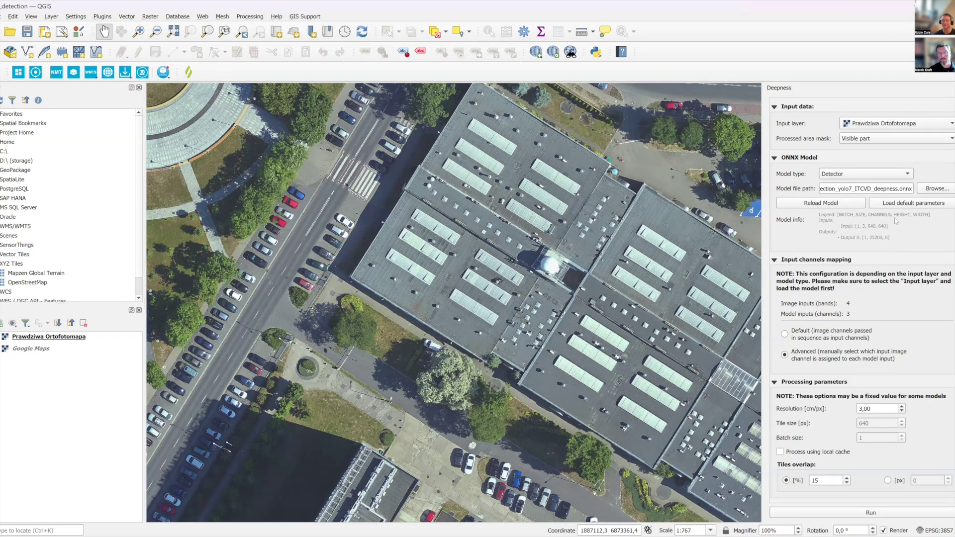
pyautogui.click(911, 204)
pyautogui.scroll(-3, 916, 235)
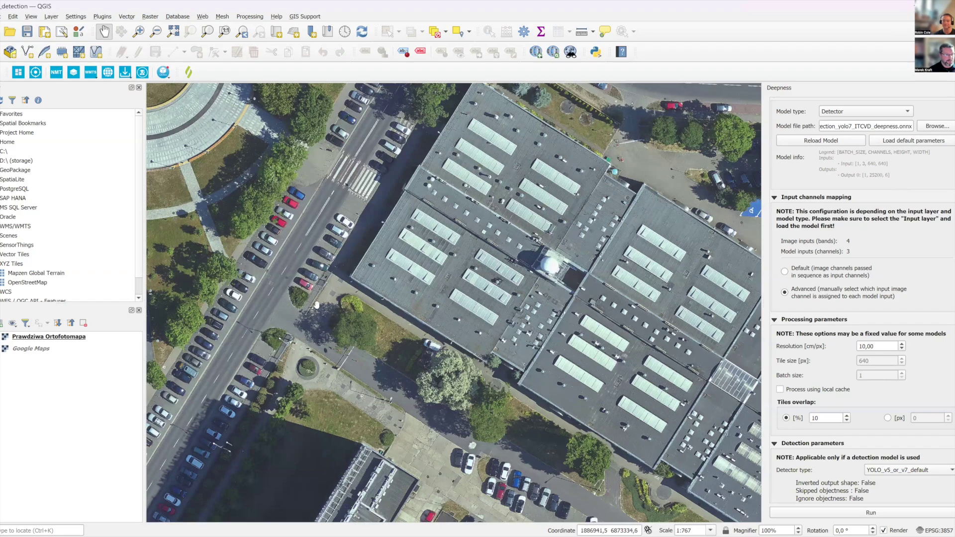
# Pan the map slightly right and run car detection, which detects 92 cars
pyautogui.moveTo(317, 303); pyautogui.dragTo(365, 294)
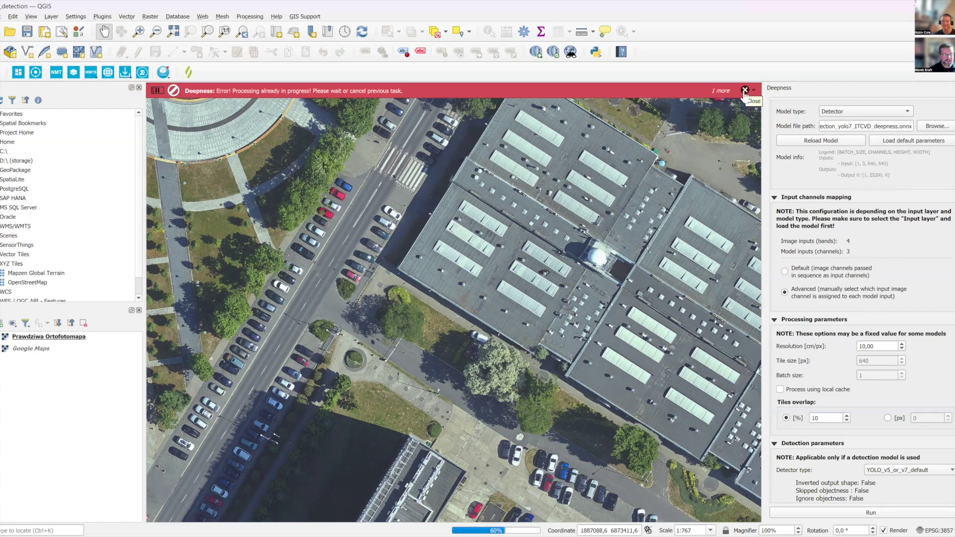
pyautogui.click(744, 91)
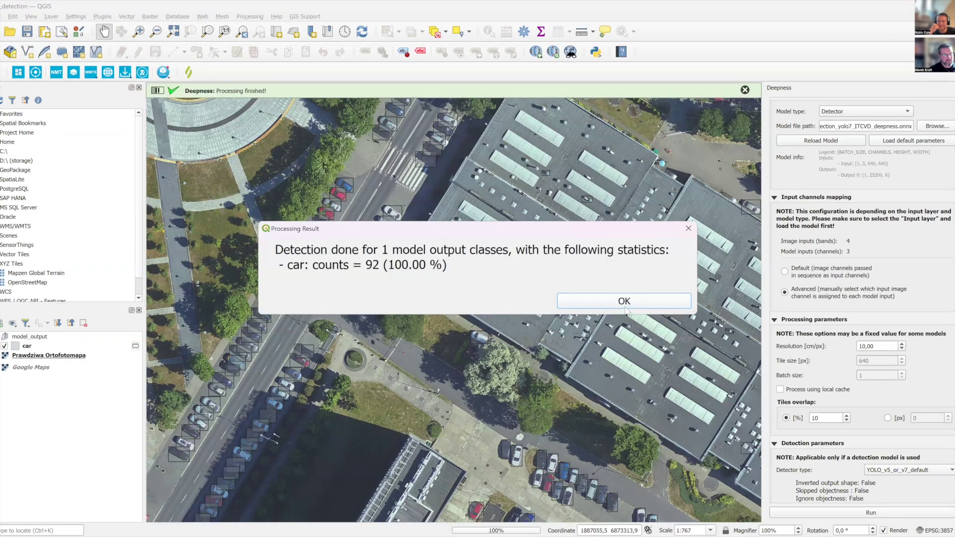
# Close the 92-car detection summary and nudge the map to view the car boxes
pyautogui.click(622, 302)
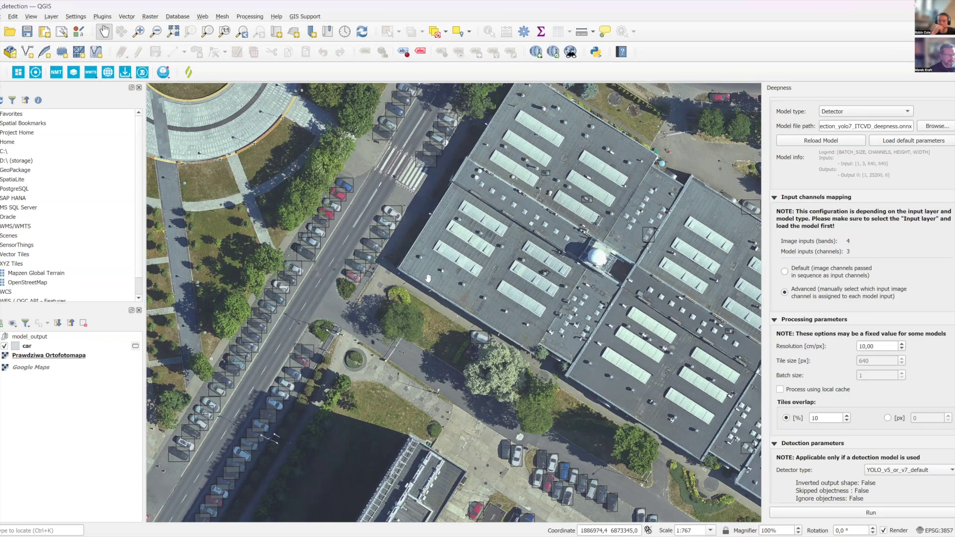
pyautogui.moveTo(393, 296); pyautogui.dragTo(390, 303)
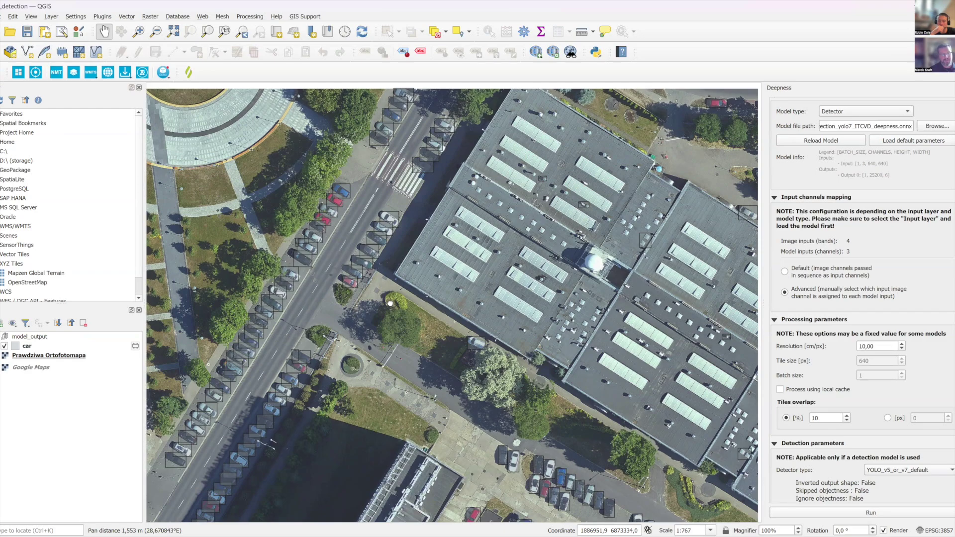
# Pan and zoom out to 1:1535 to show the campus building and its parking lots
pyautogui.moveTo(391, 302); pyautogui.dragTo(390, 302)
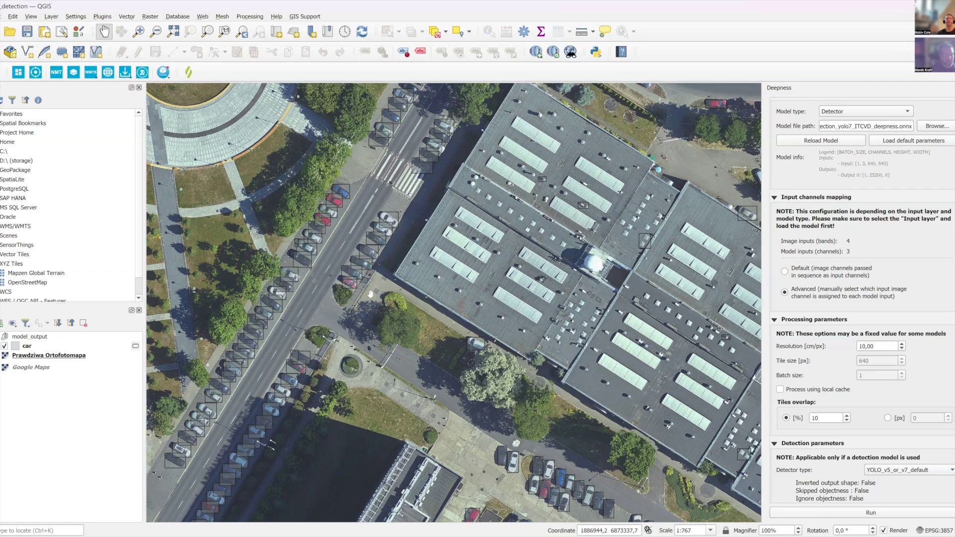
pyautogui.scroll(-1, 371, 294)
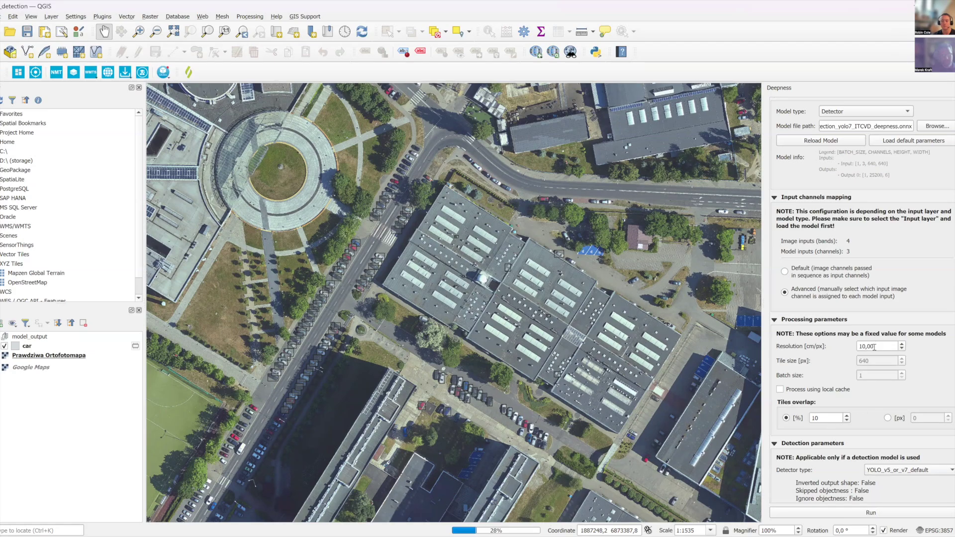
# Run car detection over the wider area, adding a car layer with 223 detections
pyautogui.moveTo(874, 347)
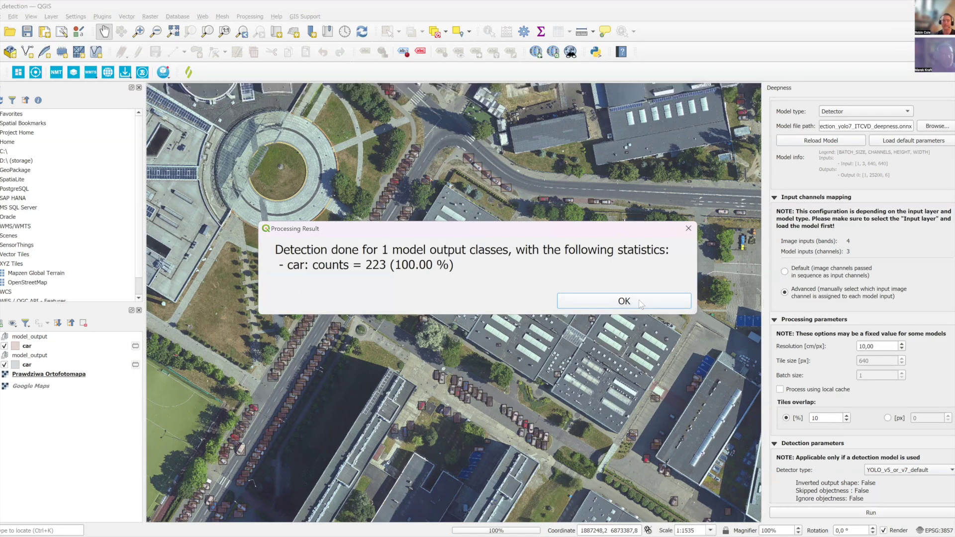
# Close the 223-car summary and open the buildings project using the ramp_XUnet_256.onnx Segmentor
pyautogui.click(641, 304)
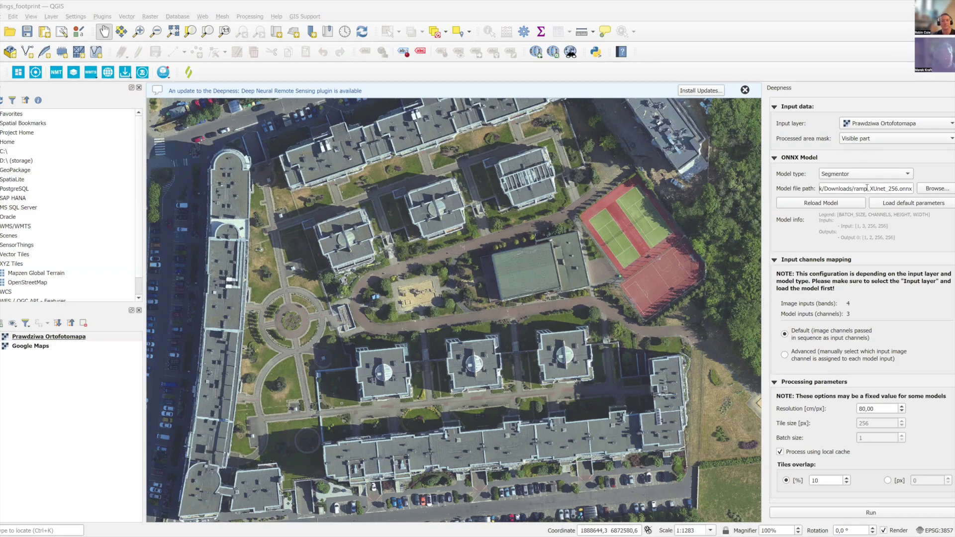
# Keep Segmentor as model type, set 50 cm/px resolution and 5% tile overlap
pyautogui.click(868, 176)
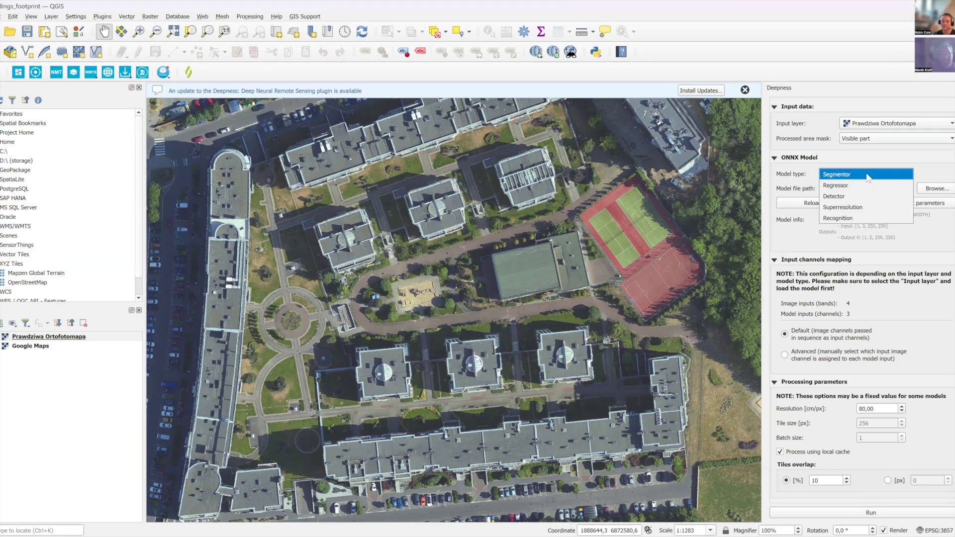
pyautogui.click(894, 178)
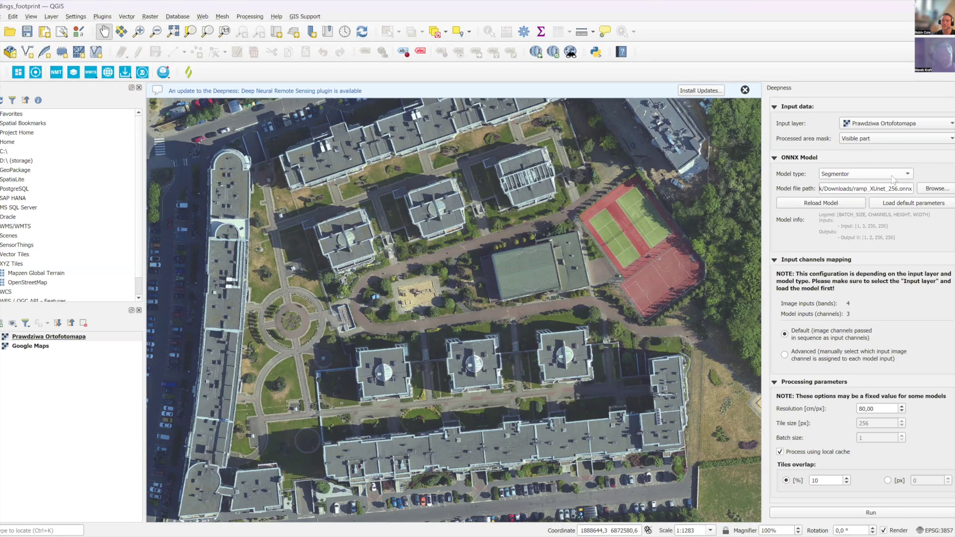
pyautogui.click(895, 175)
pyautogui.click(937, 172)
pyautogui.scroll(-1, 803, 449)
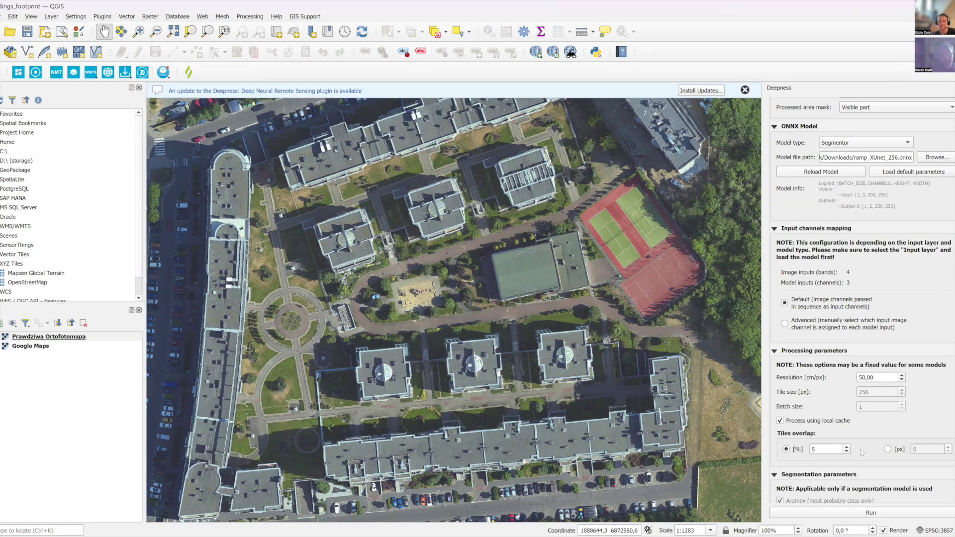
pyautogui.scroll(-1, 871, 445)
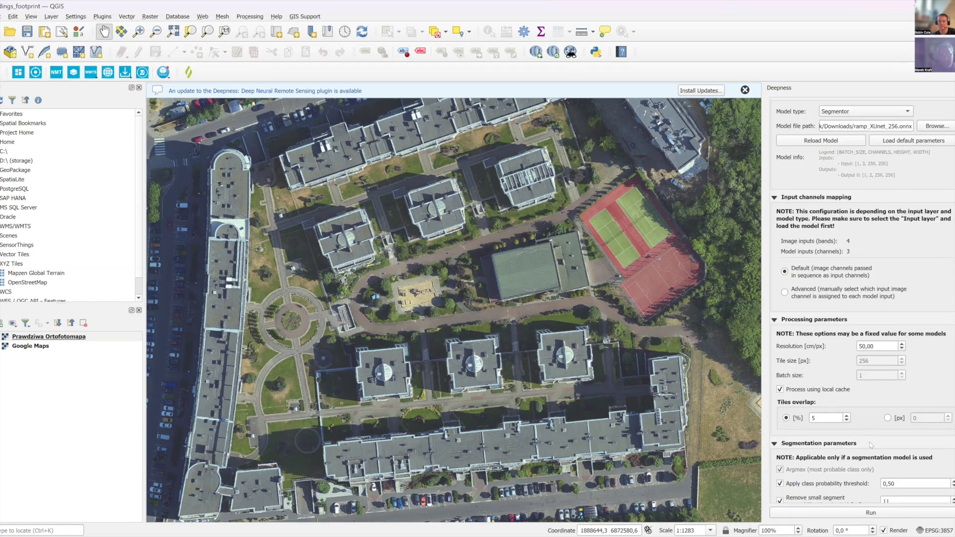
pyautogui.scroll(-2, 875, 428)
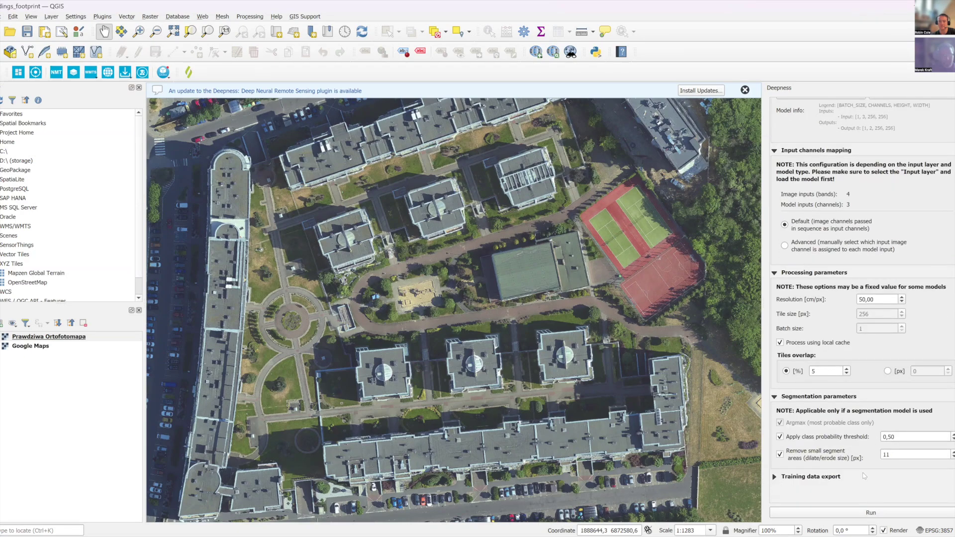
# Run building segmentation, yielding 20220 m² (17.63%) of buildings, and close the summary
pyautogui.click(848, 514)
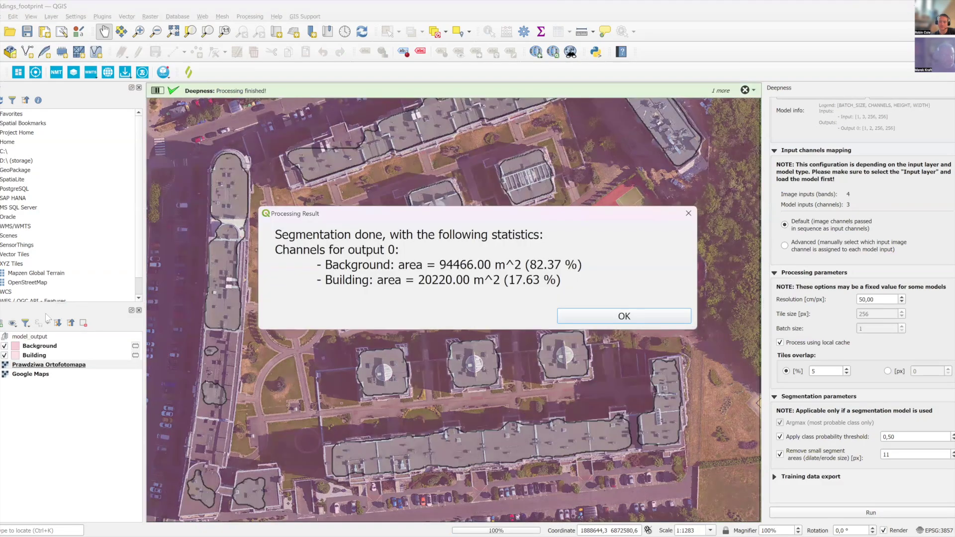
pyautogui.click(641, 315)
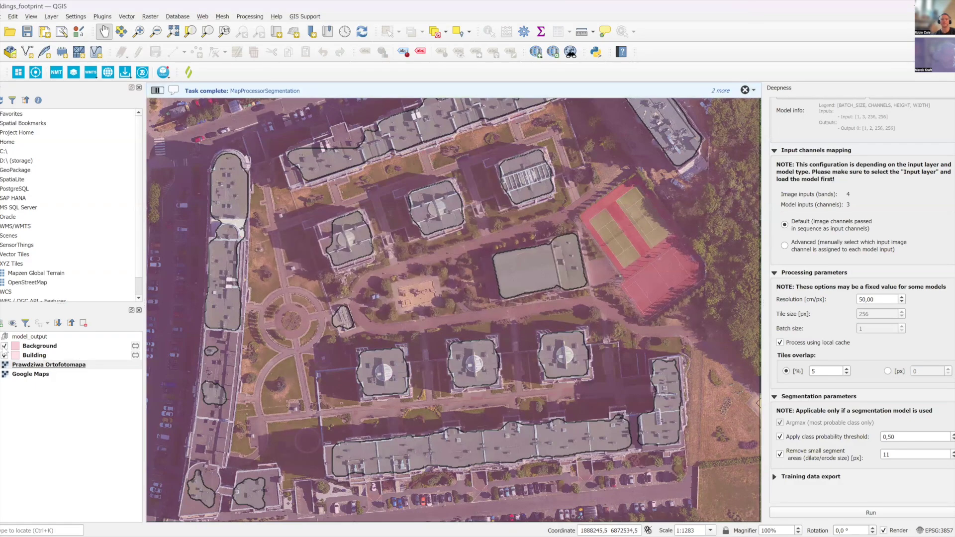
# Hide the Background layer, leaving the Building footprints visible, and move toward the central buildings
pyautogui.click(5, 345)
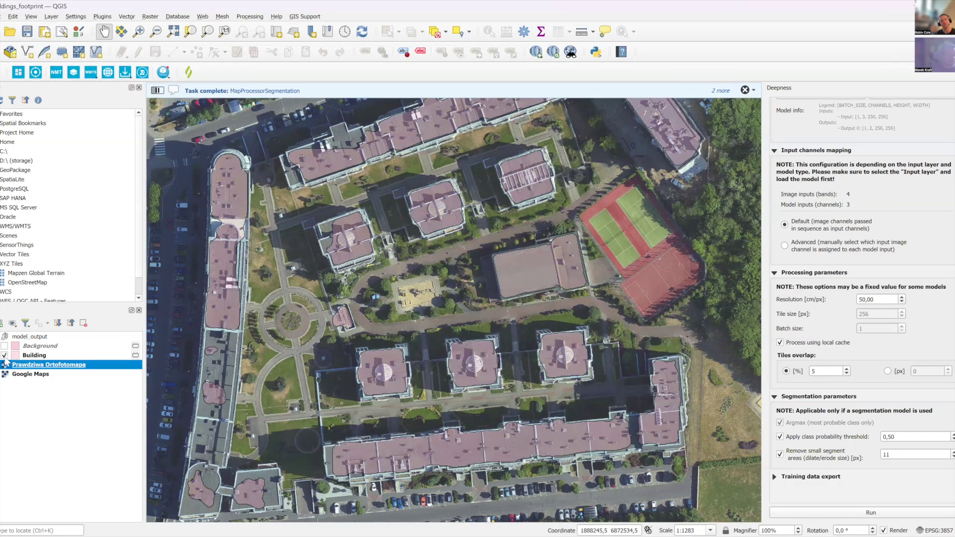
pyautogui.click(4, 355)
pyautogui.click(5, 355)
pyautogui.click(5, 355)
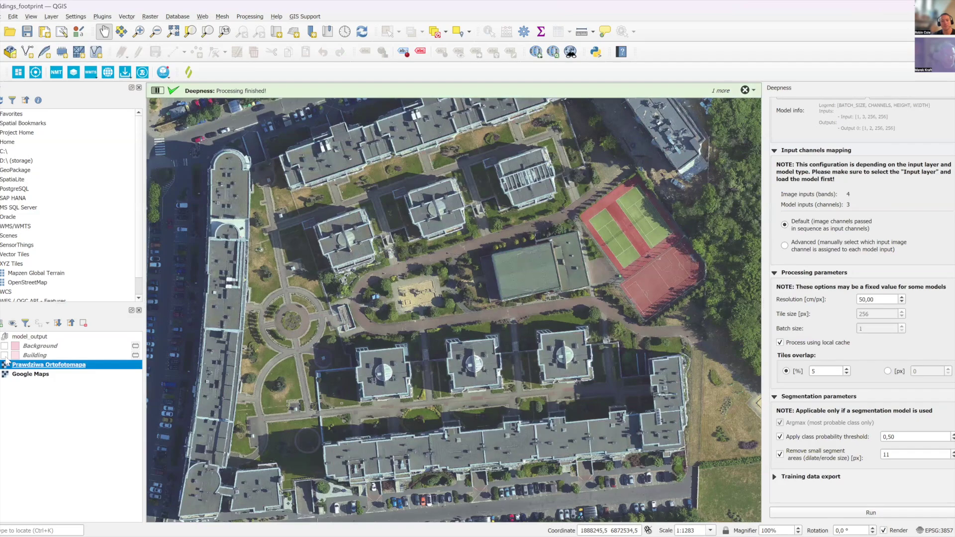
pyautogui.click(5, 355)
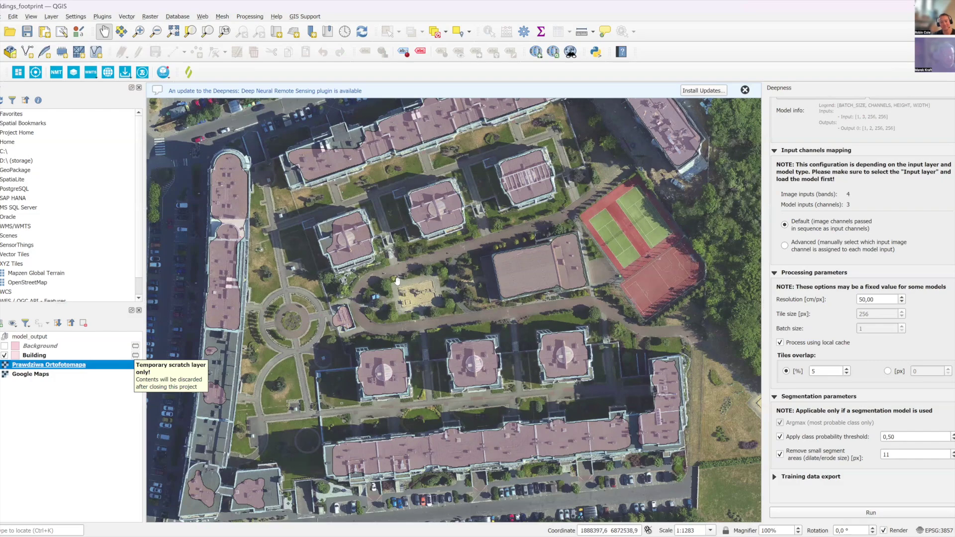
pyautogui.click(420, 301)
pyautogui.moveTo(421, 301); pyautogui.dragTo(453, 301)
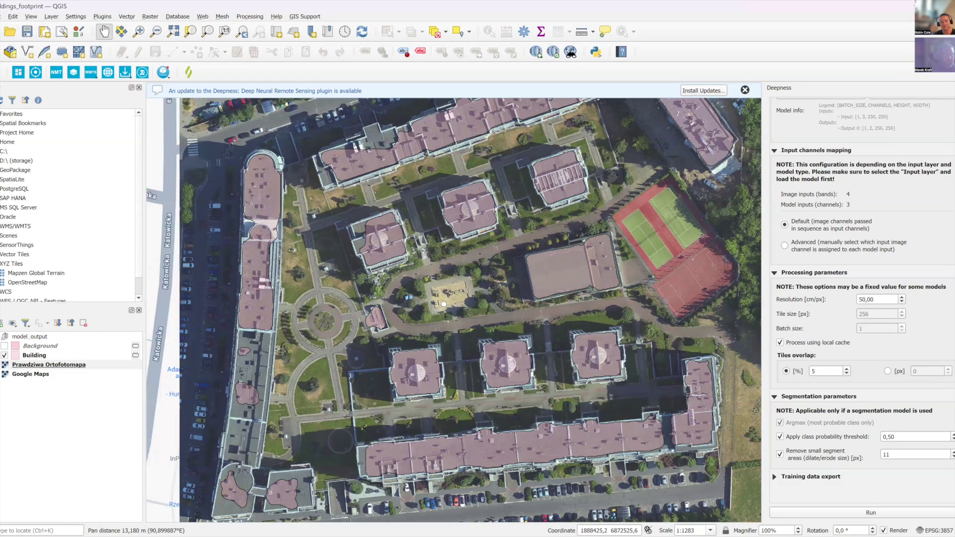
# Zoom in on the central buildings and open the Building layer's context menu
pyautogui.scroll(1, 468, 313)
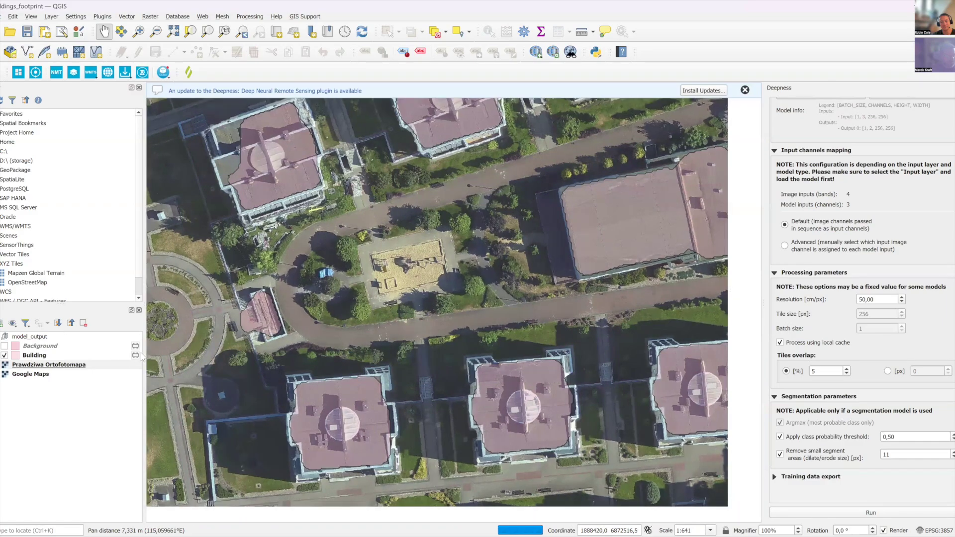
pyautogui.click(100, 356)
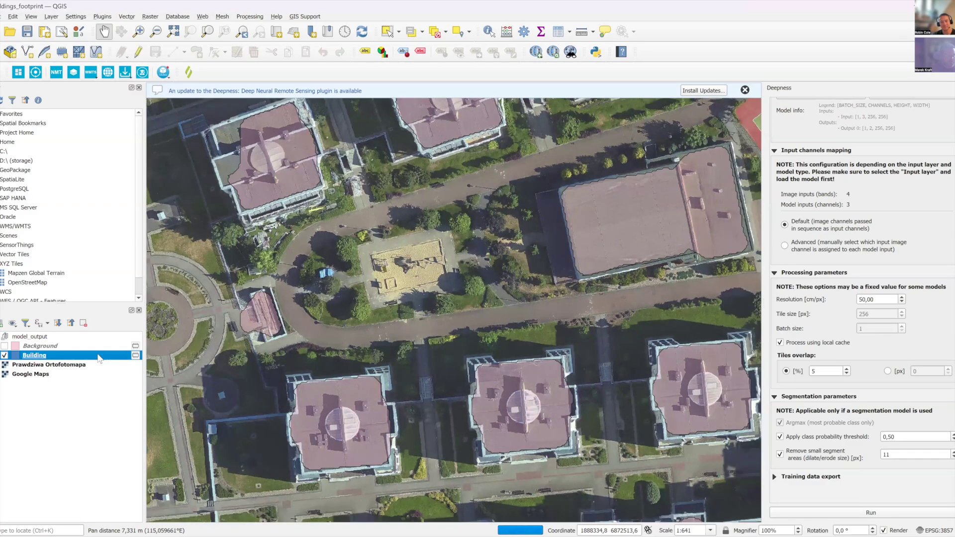
pyautogui.rightClick(100, 356)
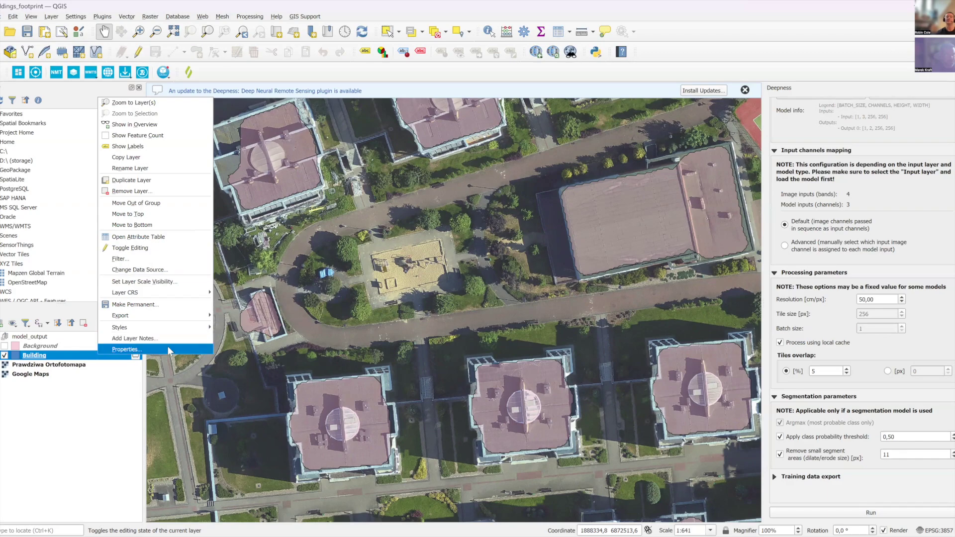
# Restyle the Building layer with a green standard fill colour instead of pink
pyautogui.press('Return')
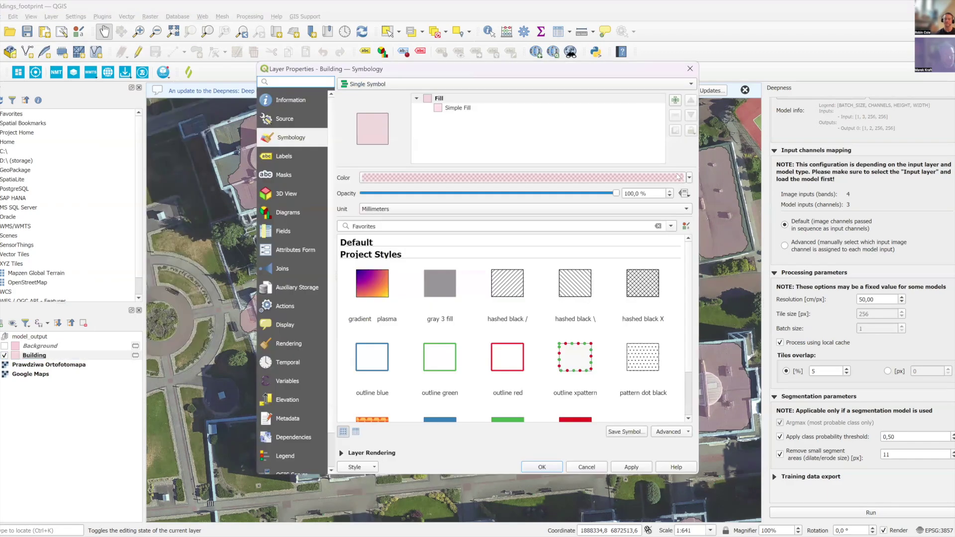
pyautogui.click(689, 178)
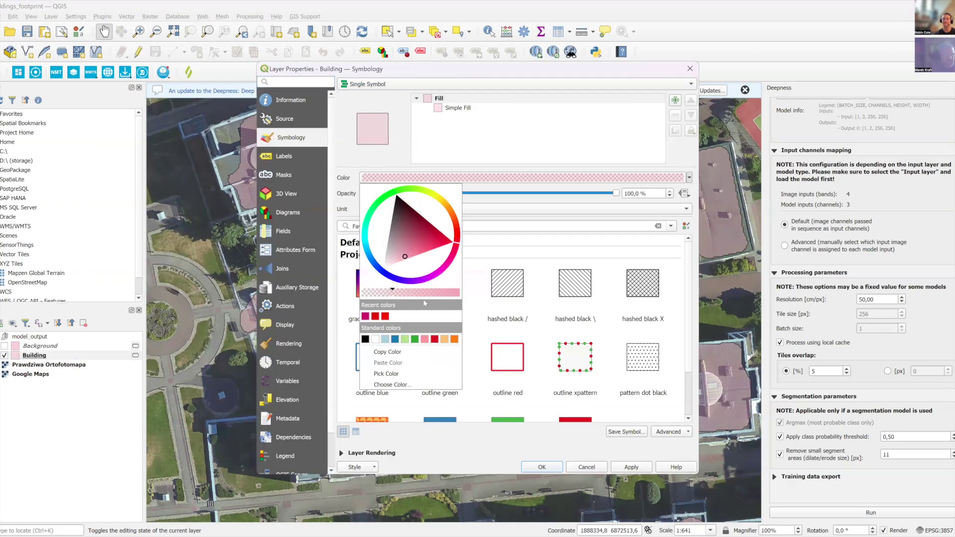
pyautogui.click(415, 339)
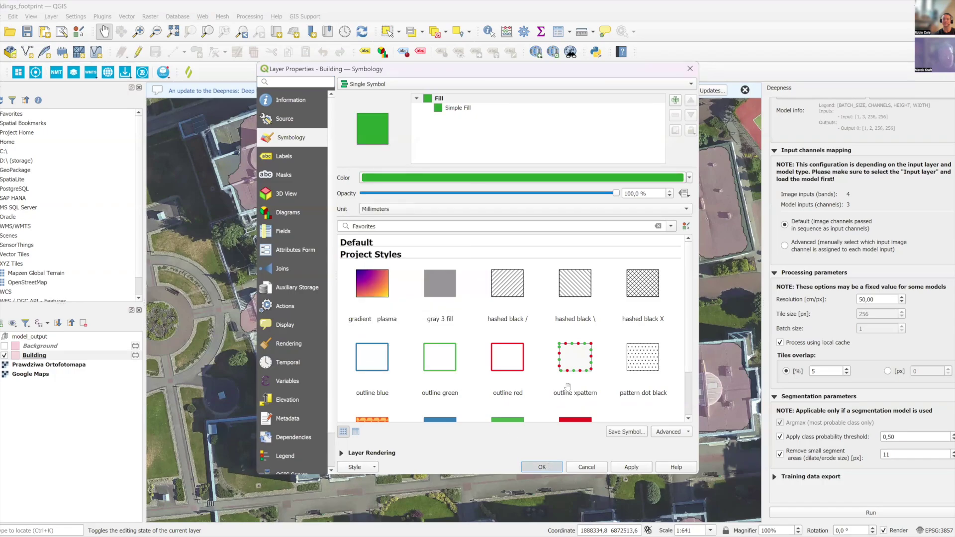
pyautogui.press('Return')
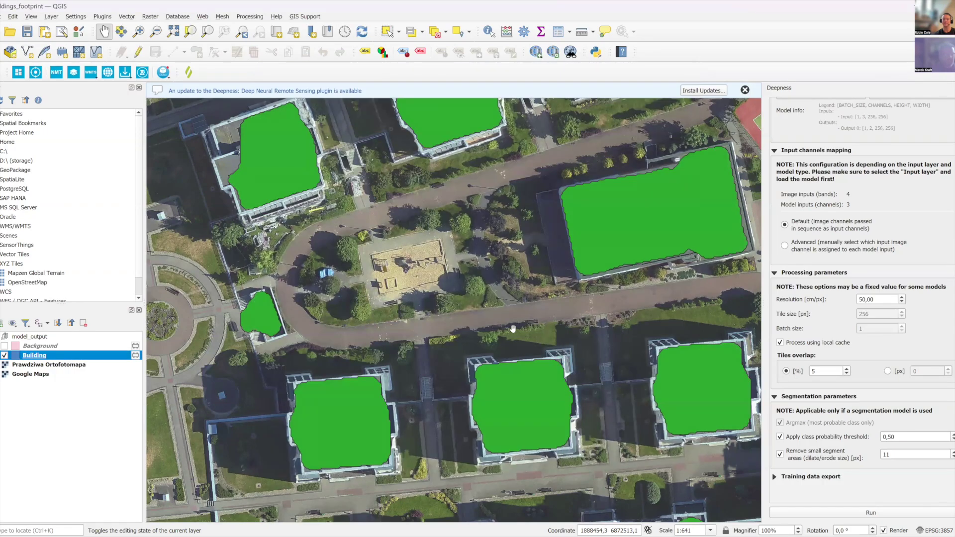
# Zoom out to 1:1283 and pan to see the green footprints across the estate
pyautogui.scroll(-1, 559, 318)
pyautogui.moveTo(541, 363); pyautogui.dragTo(509, 421)
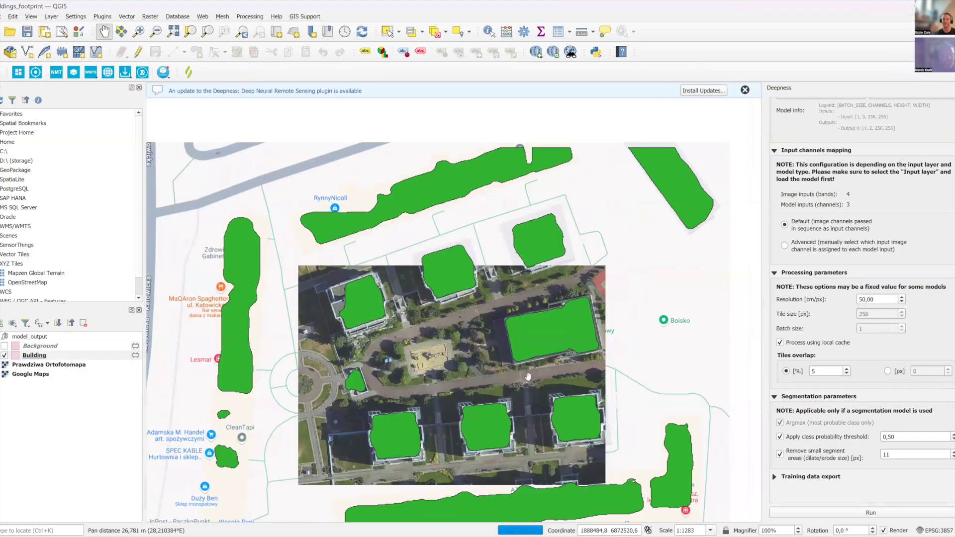